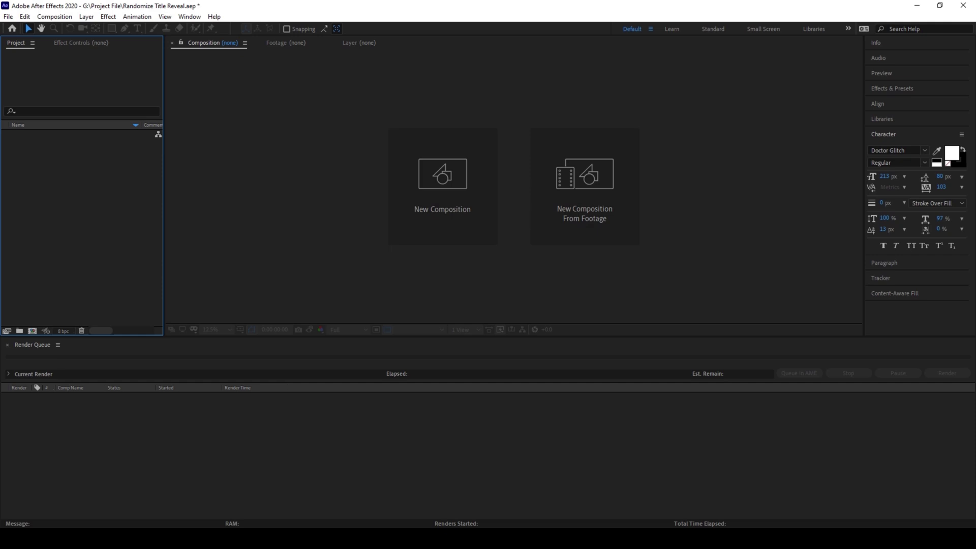
Create a new composition named 'Randomize animation' at 1920x1080, 30 fps, 5 seconds.
left_click(442, 202)
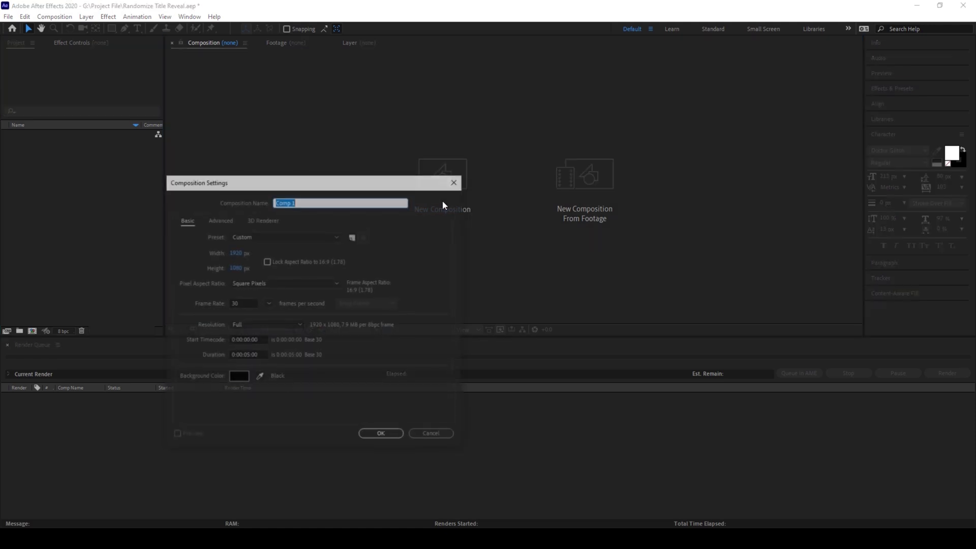
type("Rand")
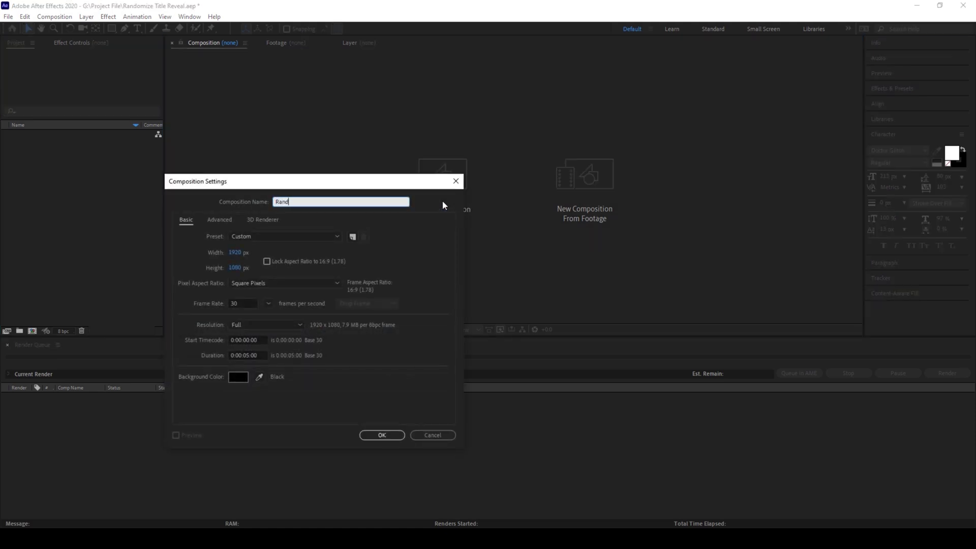
type("omize animation")
left_click(381, 435)
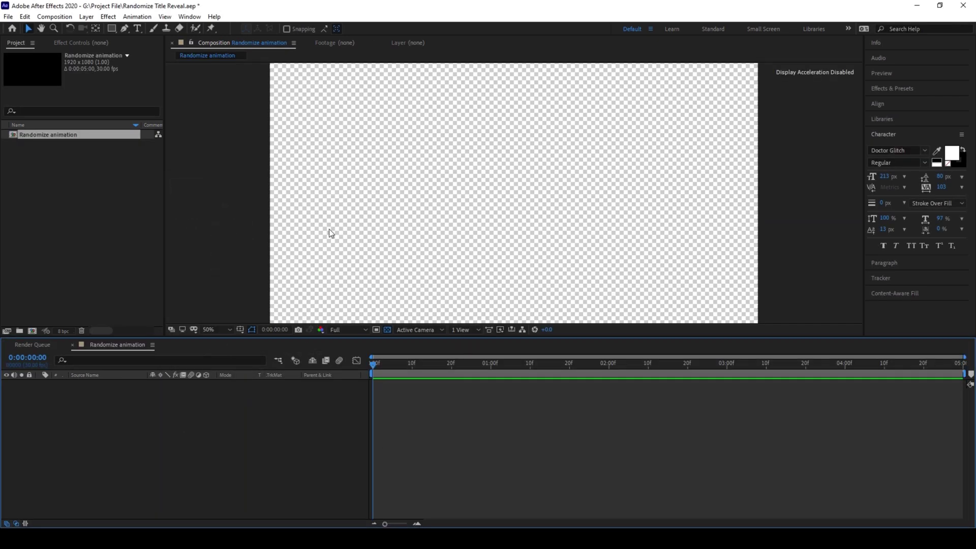
Add a comp-sized dark red solid layer named 'Background'.
left_click(87, 16)
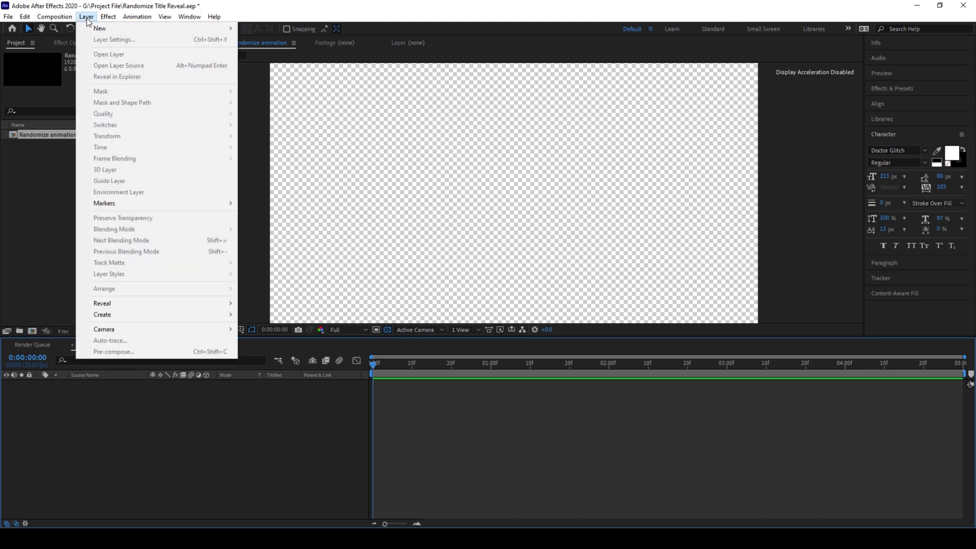
mouse_move(99, 28)
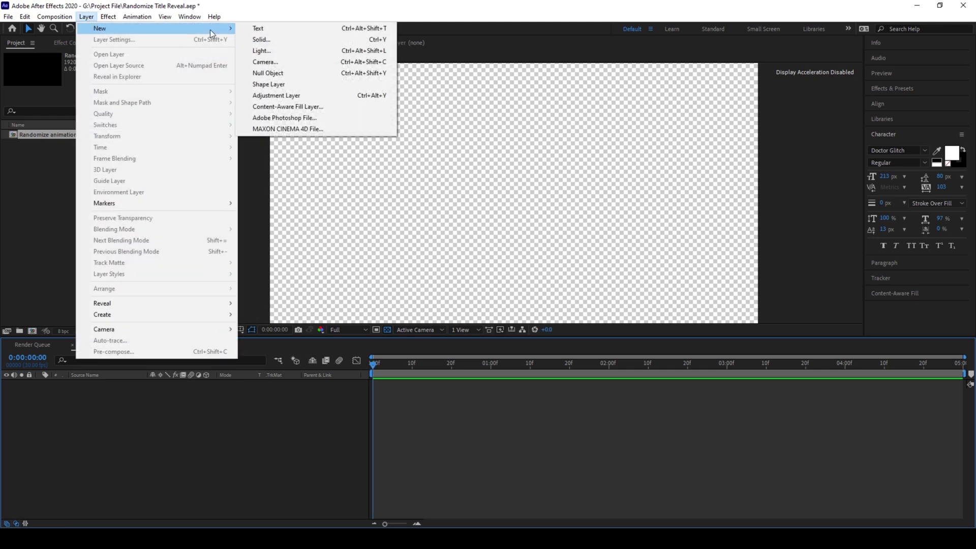
left_click(262, 41)
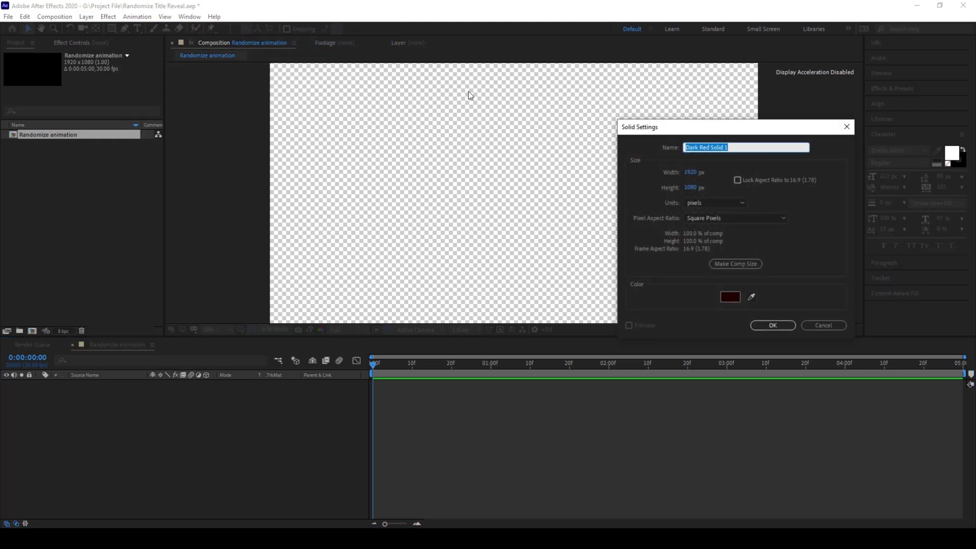
left_click_drag(714, 122, 468, 124)
type("B")
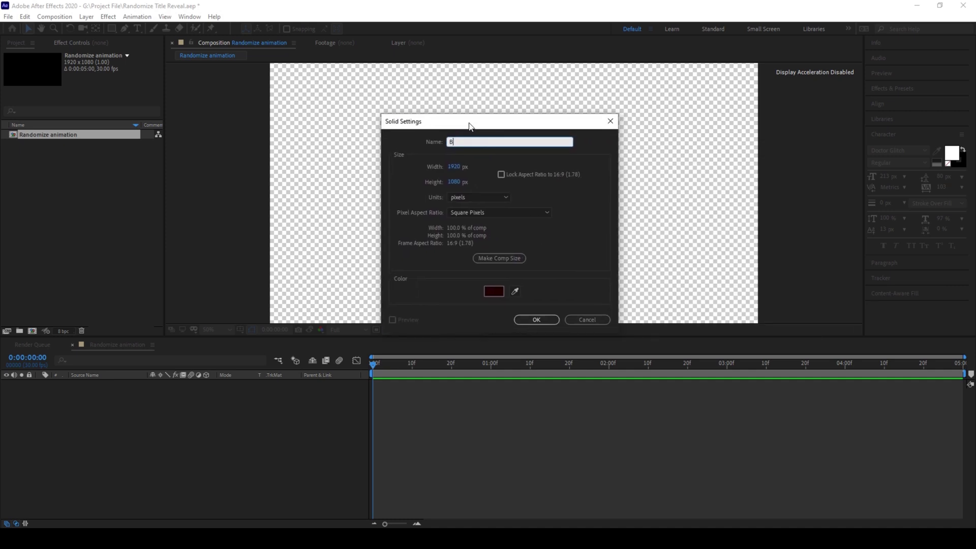
type("ackground")
left_click(532, 320)
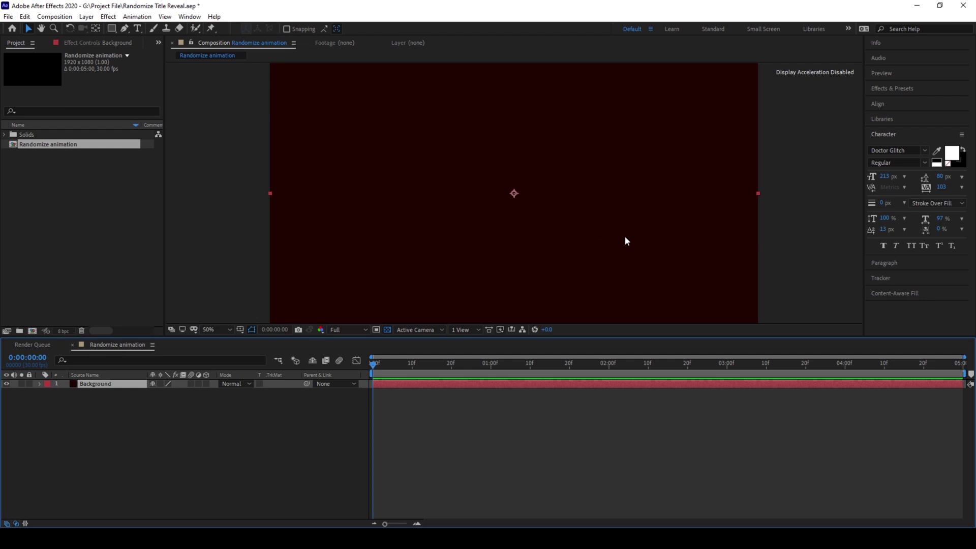
left_click(138, 28)
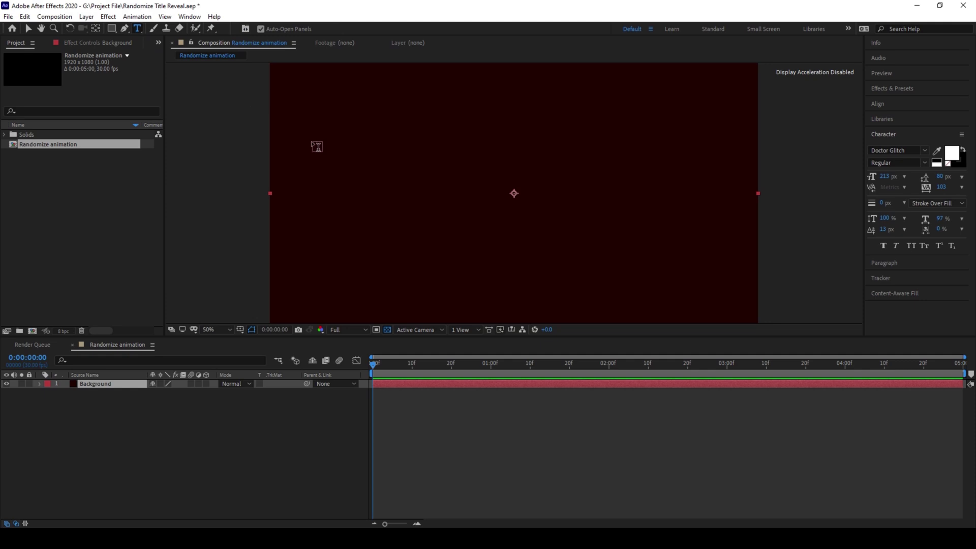
Type 'RANDOMIZE' in a text box across the upper canvas and colour it bright yellow.
left_click_drag(312, 134, 722, 278)
type("RAND")
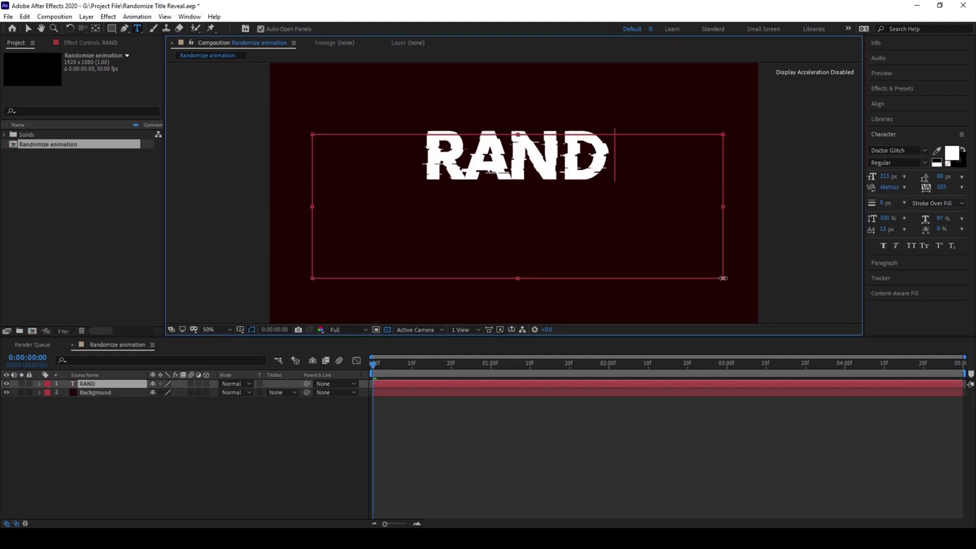
type("OMIZE")
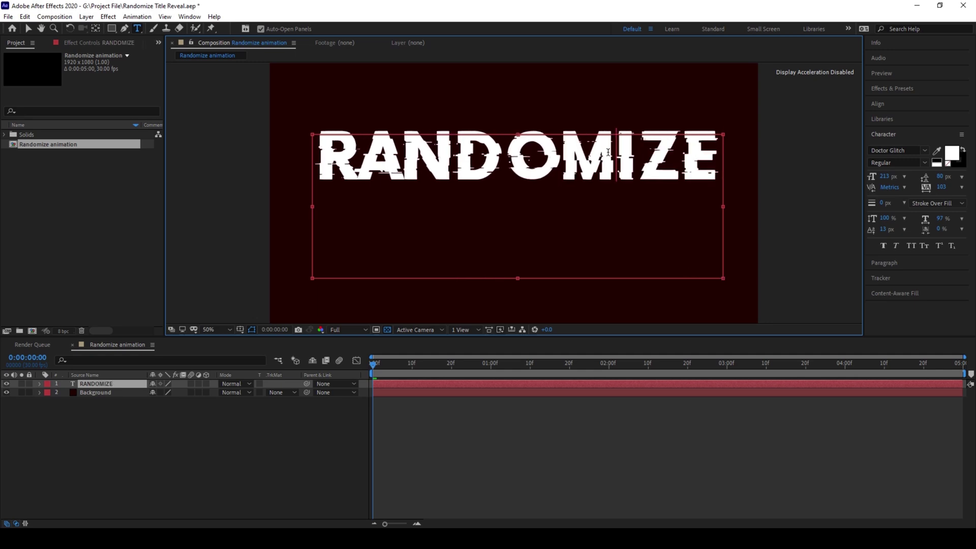
key("ctrl+a")
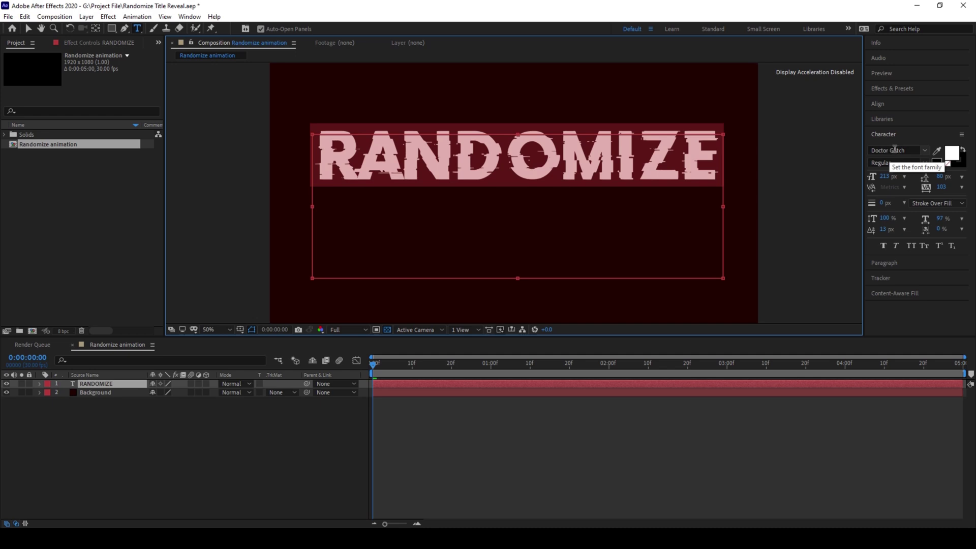
left_click(952, 152)
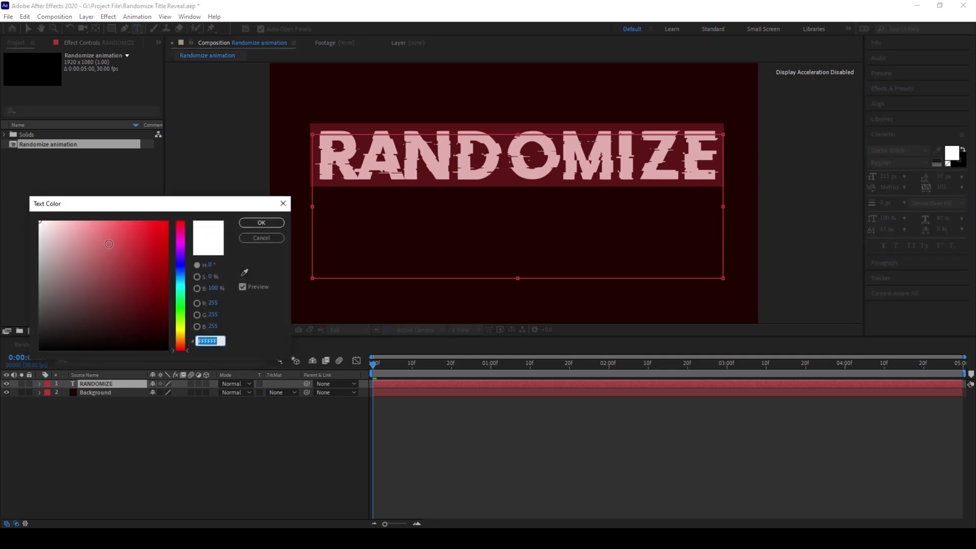
left_click(180, 333)
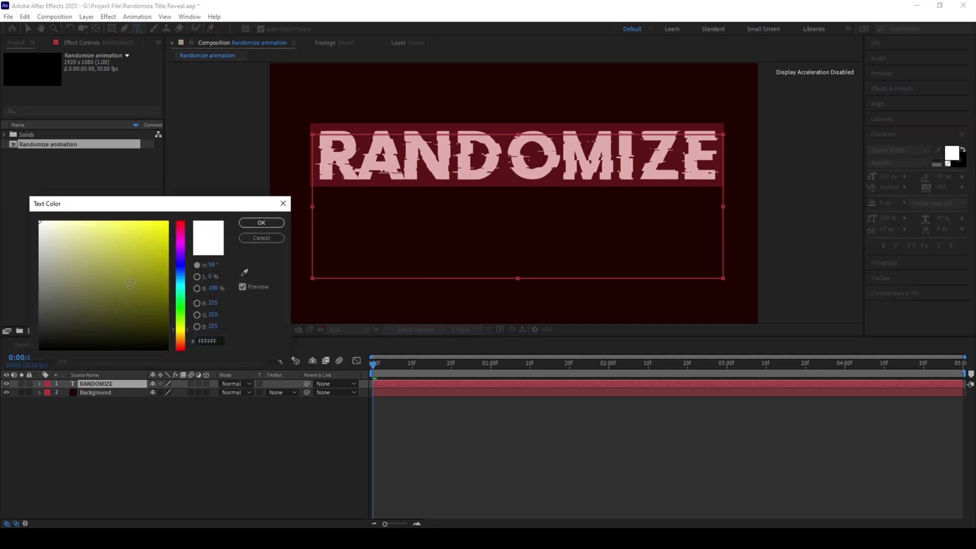
left_click_drag(129, 285, 200, 191)
left_click(265, 222)
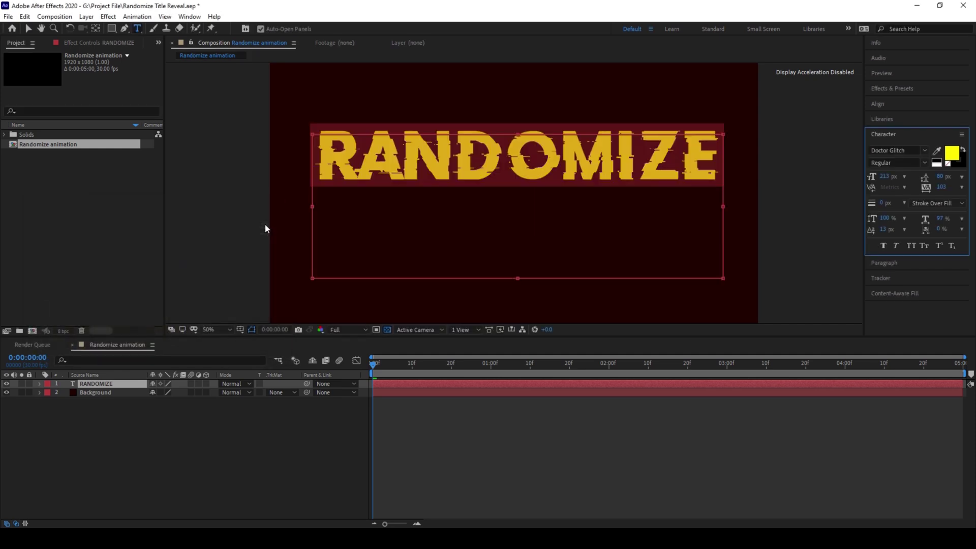
left_click(29, 28)
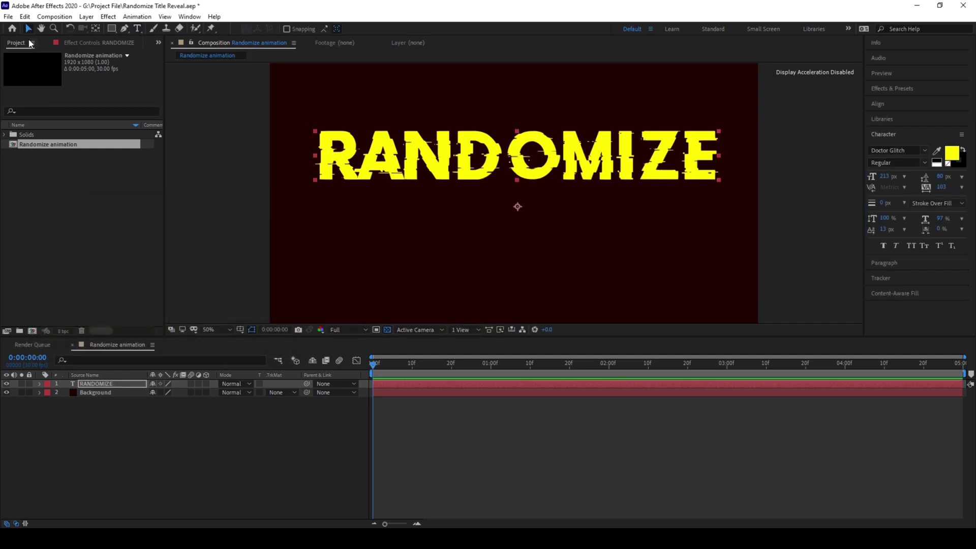
Lower the title slightly and keyframe its Opacity from 0% at 0:00 to 100% at 0:03.
left_click_drag(402, 169, 402, 197)
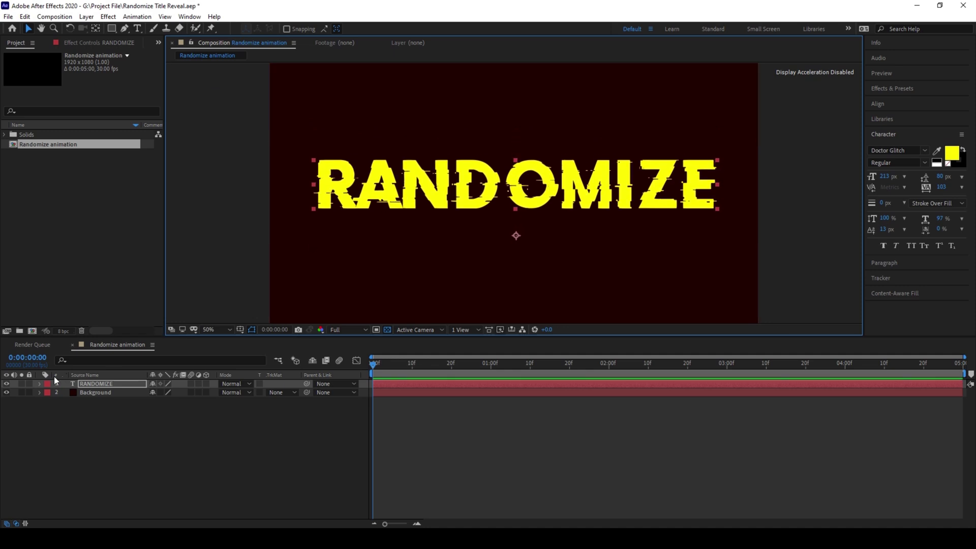
left_click(39, 384)
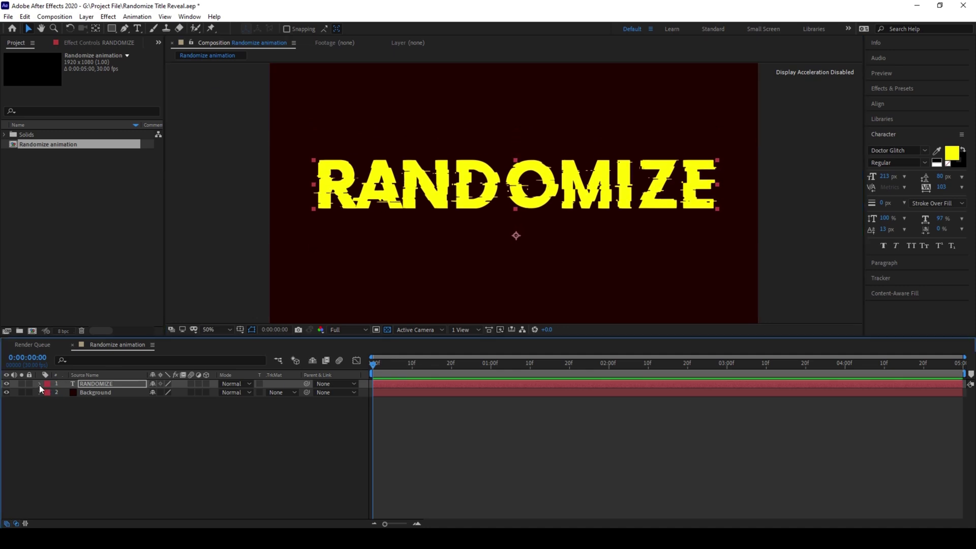
left_click(48, 402)
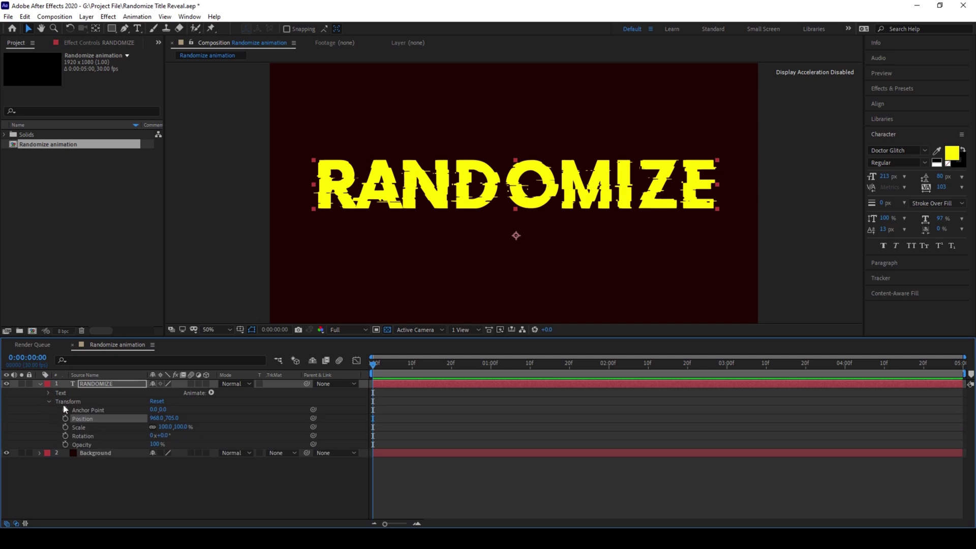
left_click(81, 445)
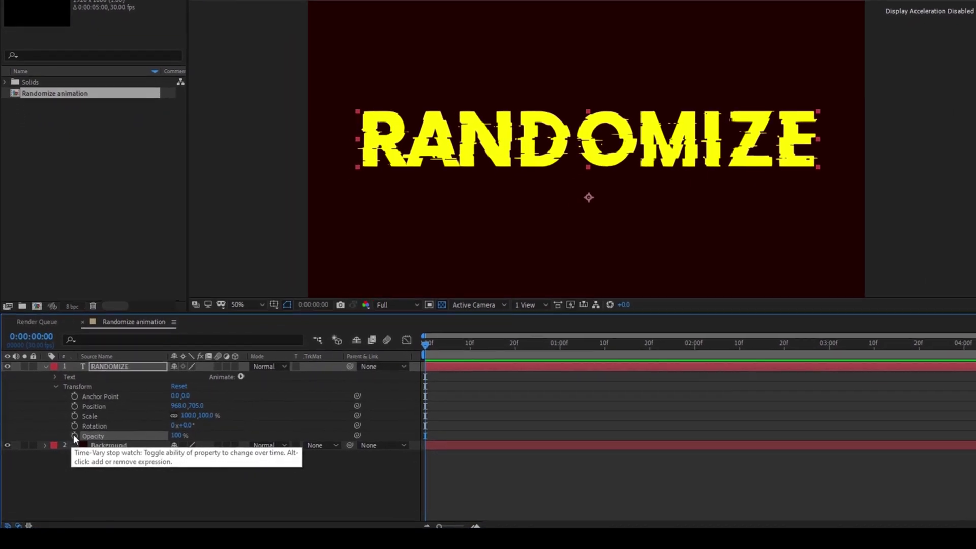
left_click(74, 435)
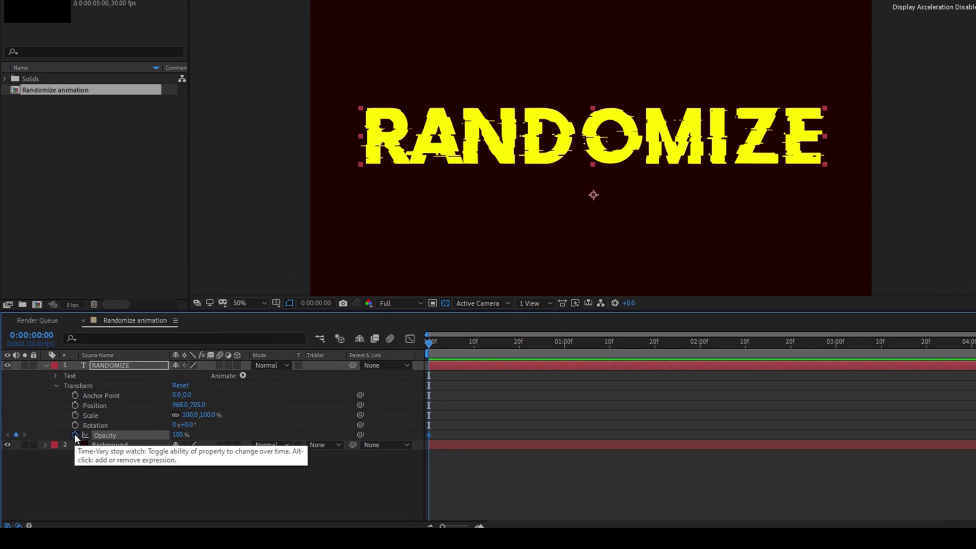
left_click_drag(183, 434, 132, 434)
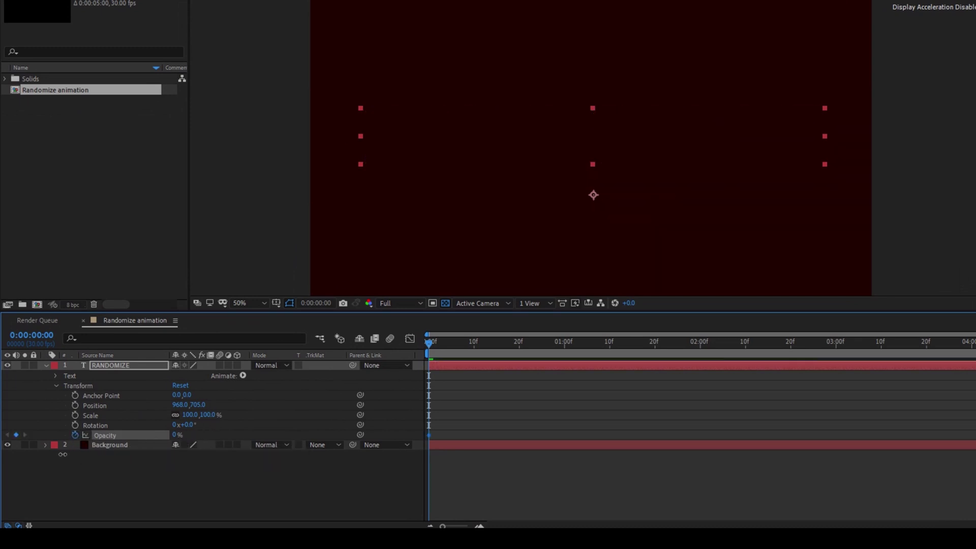
left_click(835, 340)
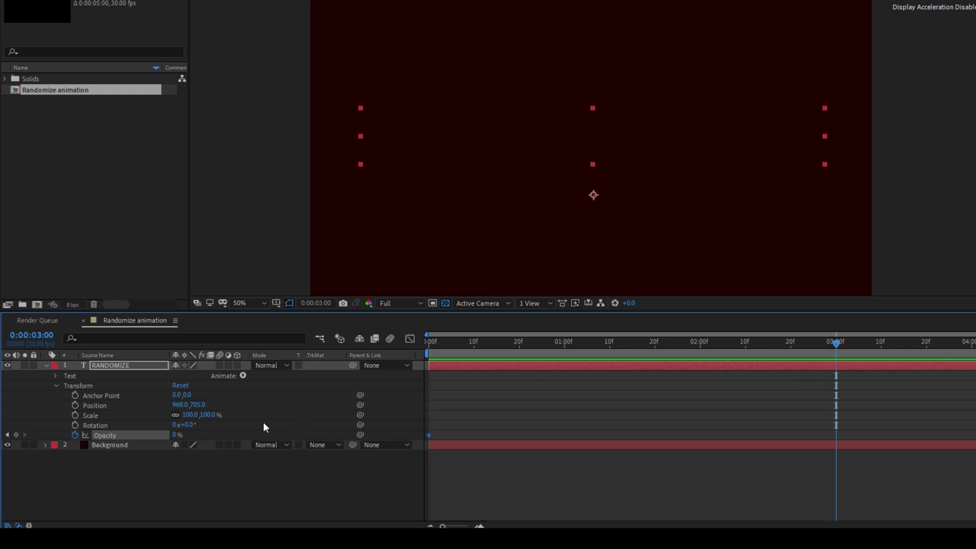
left_click_drag(172, 433, 307, 429)
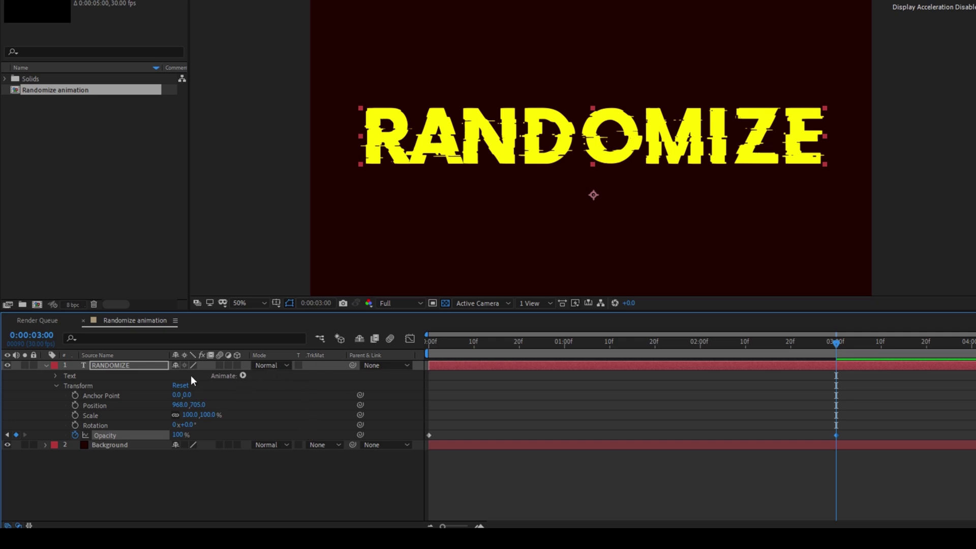
left_click(242, 375)
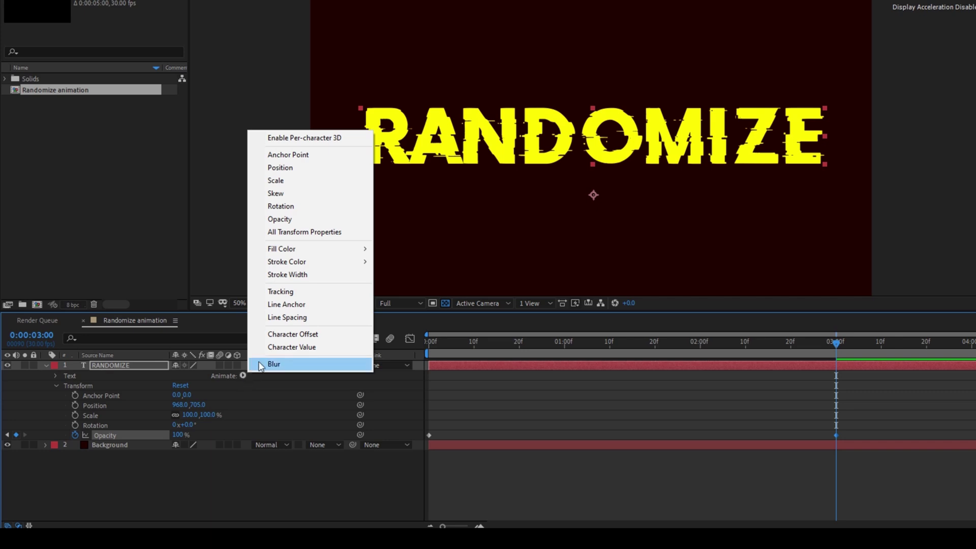
Add a Character Offset animator keyframed from 100 at 0:00 to 0 at 0:03.
left_click(284, 337)
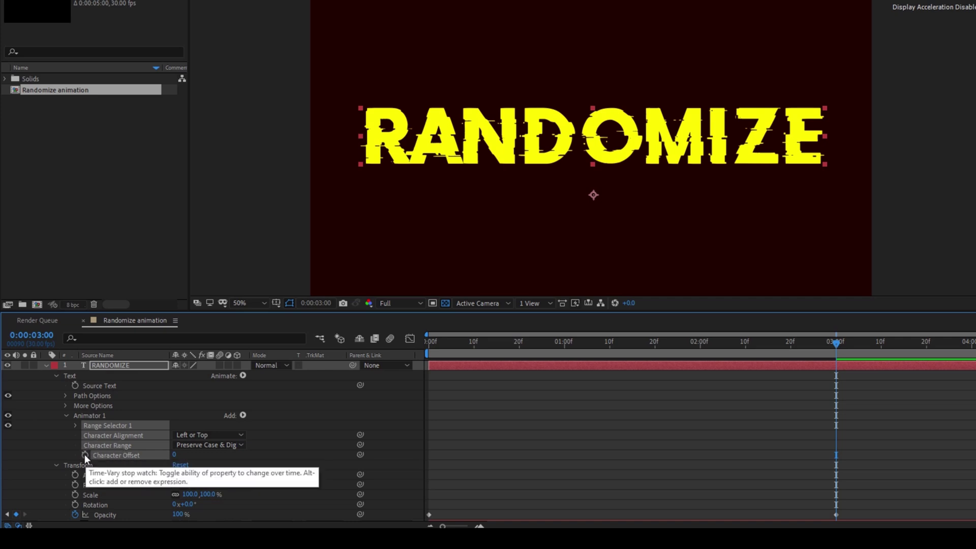
left_click(84, 454)
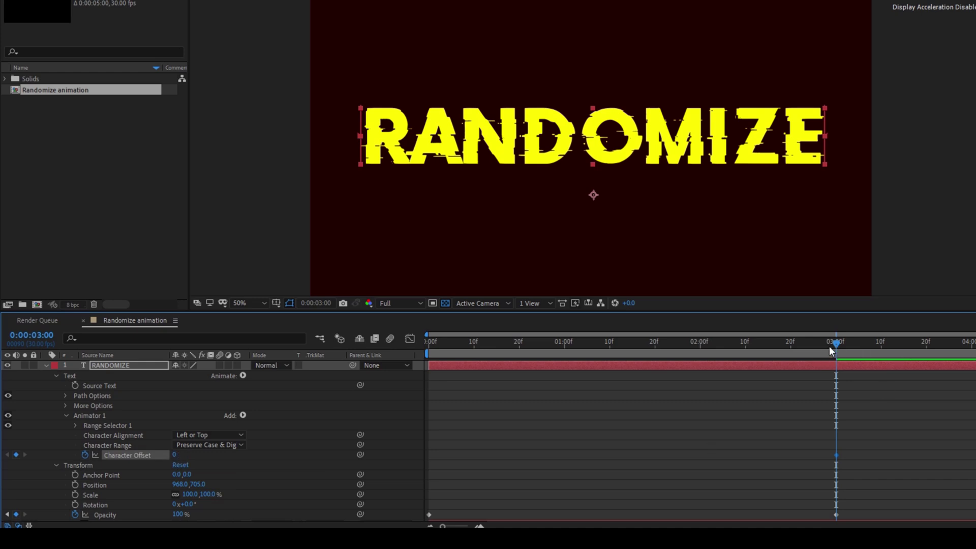
left_click_drag(835, 343, 524, 347)
key("Home")
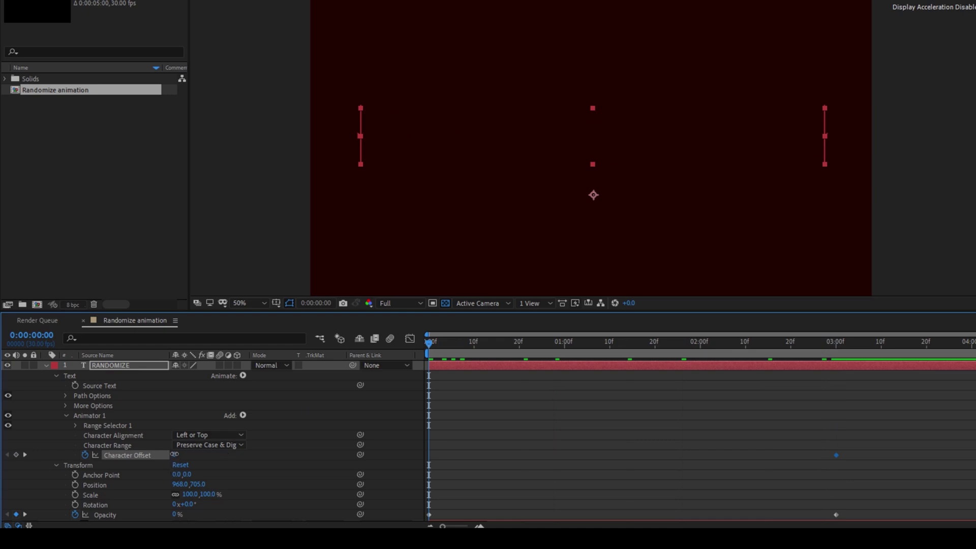
left_click(175, 455)
type("100")
key("Return")
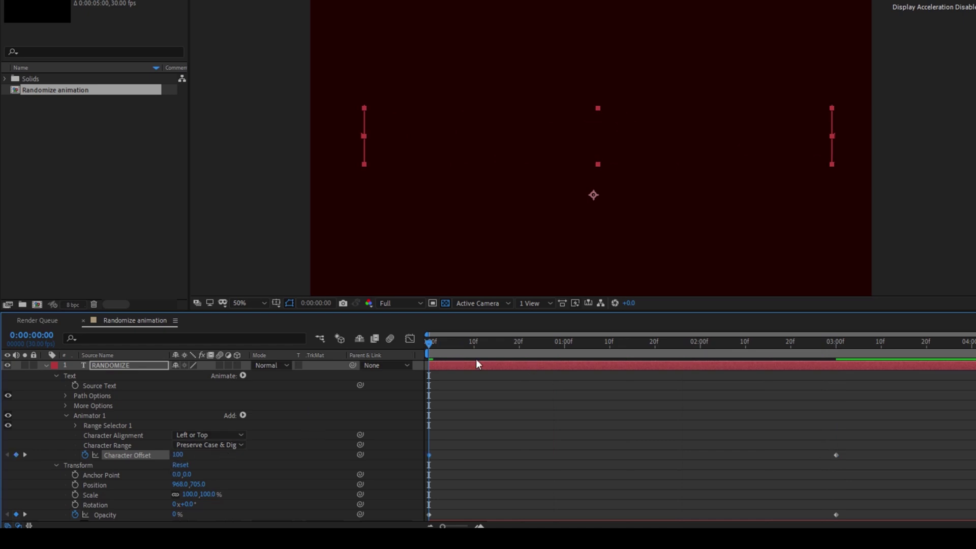
Preview the scrambling reveal, then park the playhead on the 3-second keyframes.
key("space")
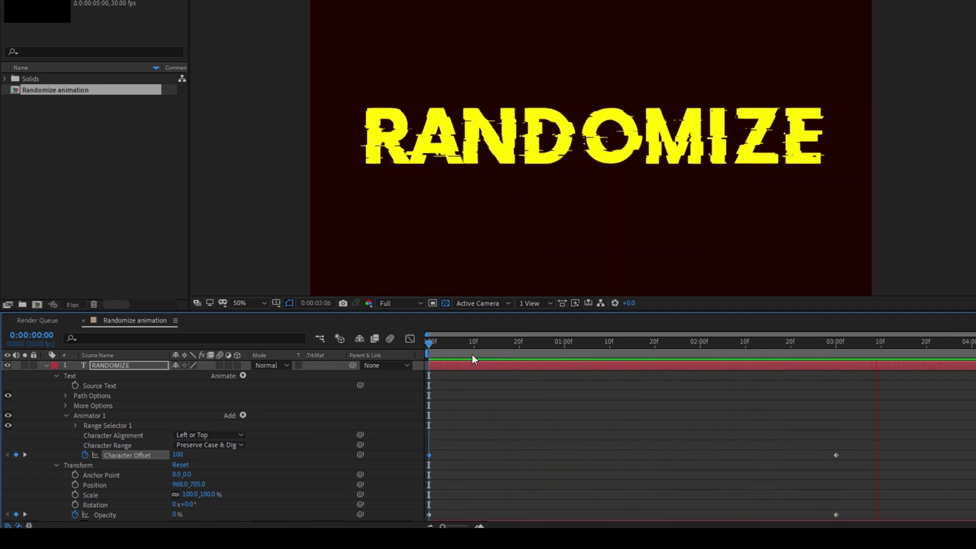
key("space")
key("space")
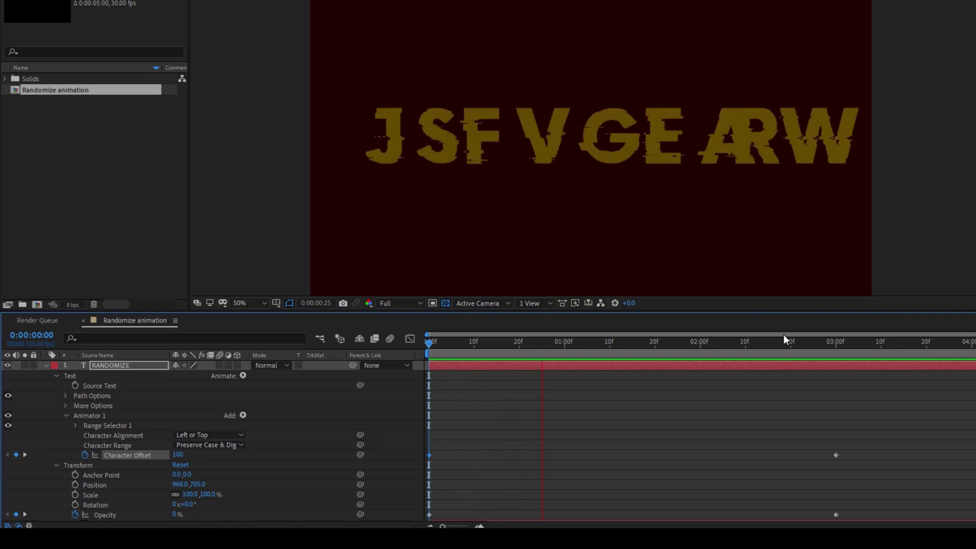
left_click(799, 341)
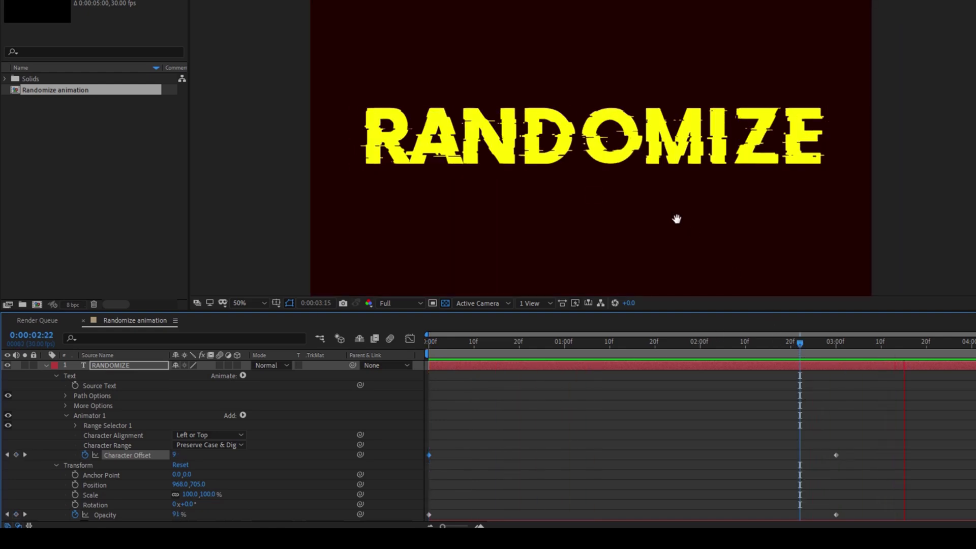
left_click(836, 345)
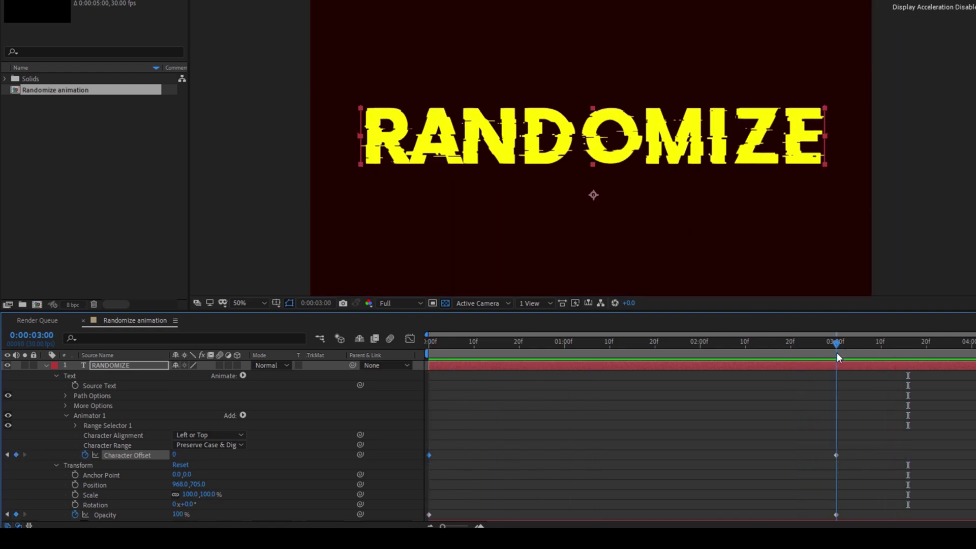
Add an Opacity property to Animator 1 and set it to 0%.
left_click(243, 415)
mouse_move(261, 423)
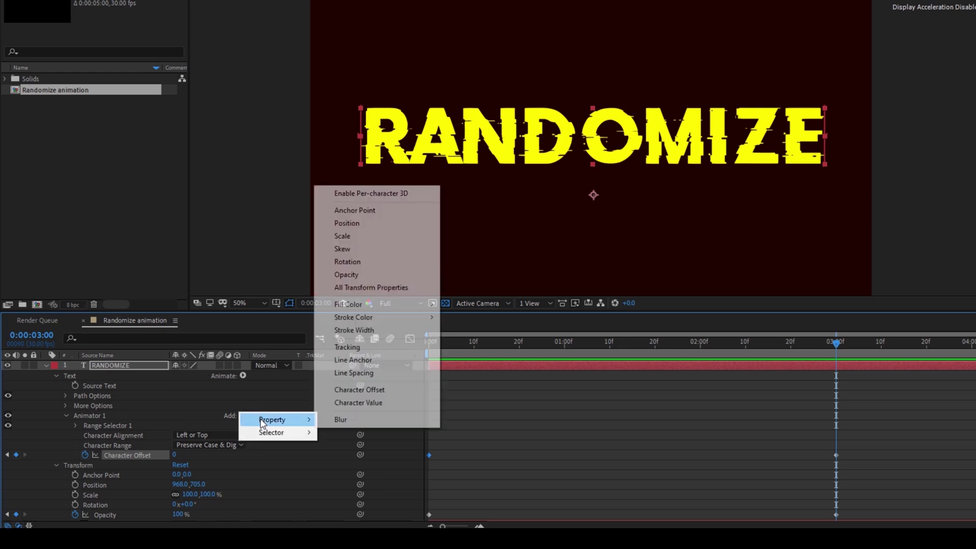
left_click(350, 277)
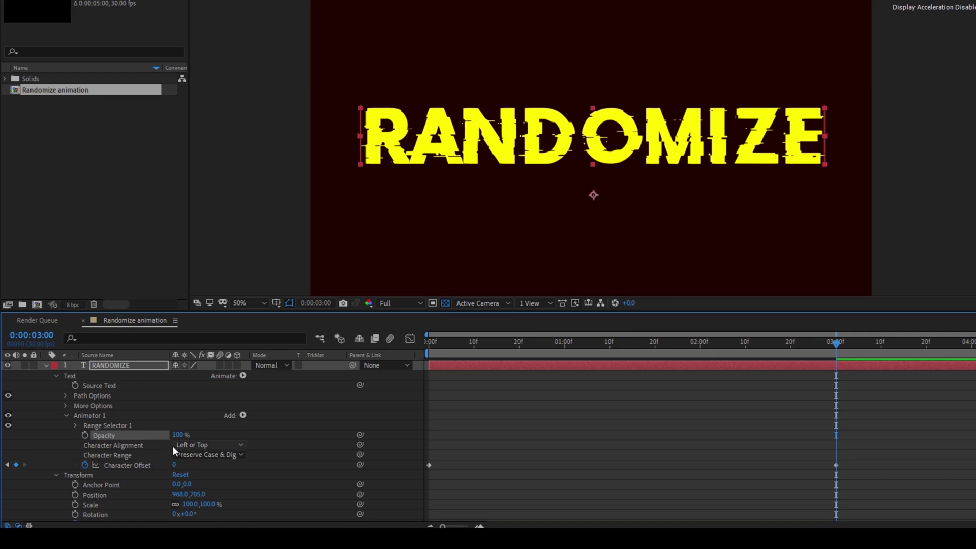
left_click(177, 435)
type("0")
key("Return")
Keyframe Range Selector 1 Offset at 100% at 0:03 and 0% at 0:00.
left_click(76, 425)
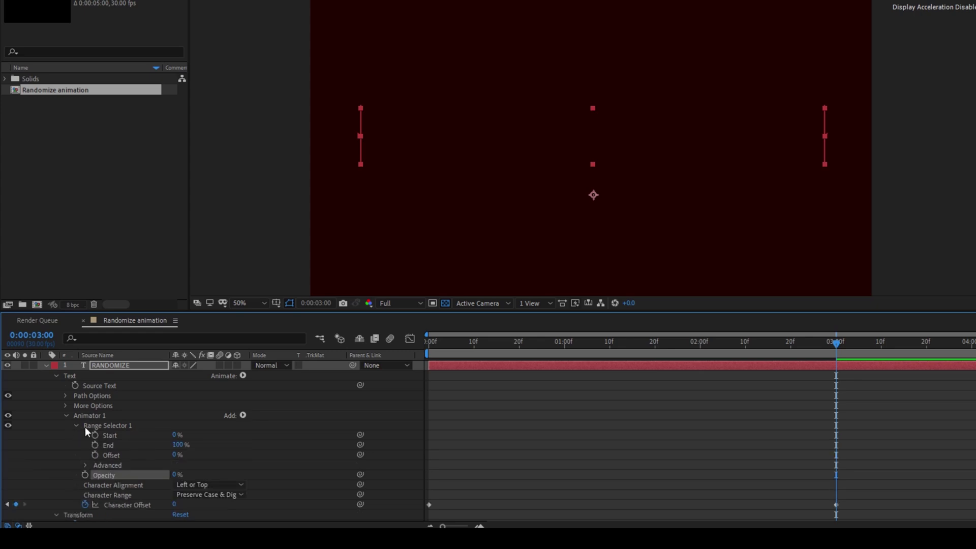
left_click(95, 455)
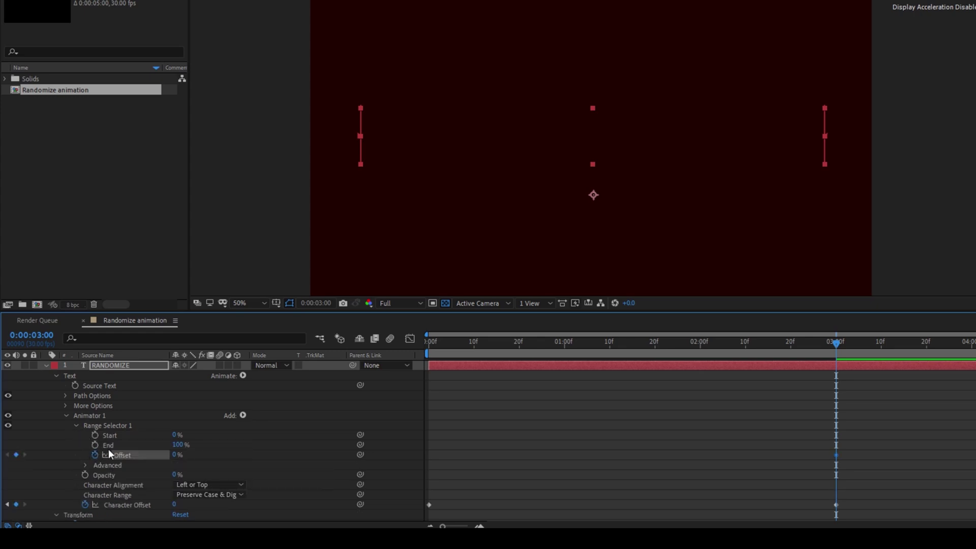
left_click(174, 454)
key("Return")
left_click_drag(438, 346, 414, 345)
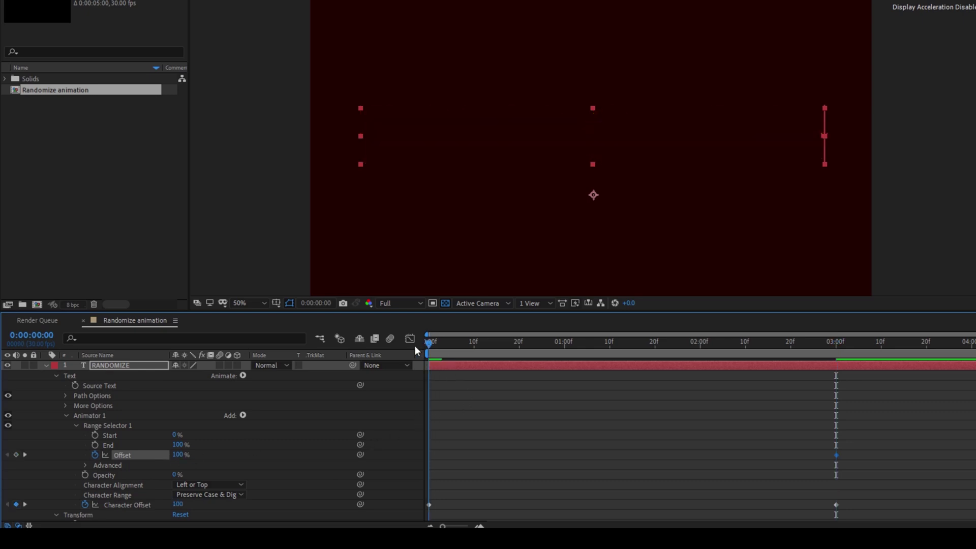
left_click(178, 454)
type("0")
key("Return")
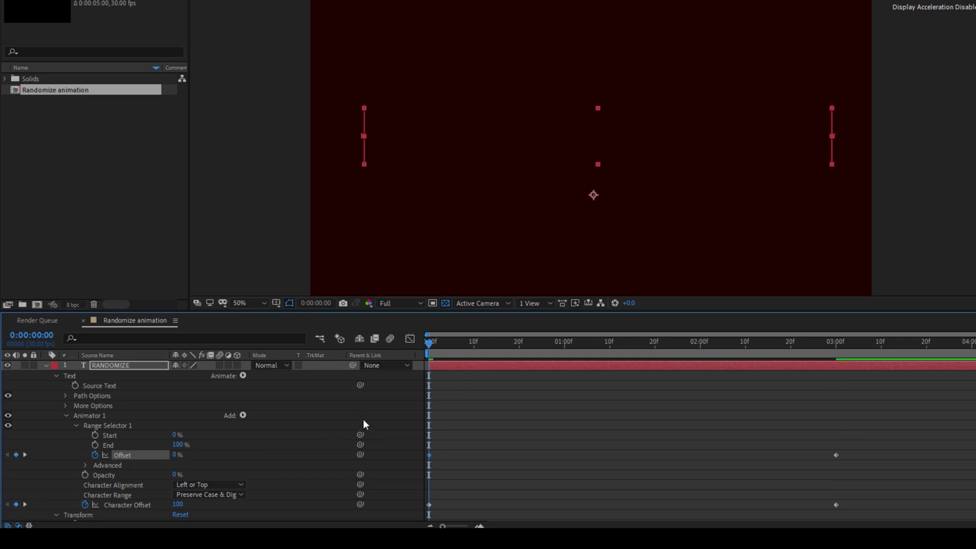
Play the preview until the letters finish appearing as the full RANDOMIZE title.
key("space")
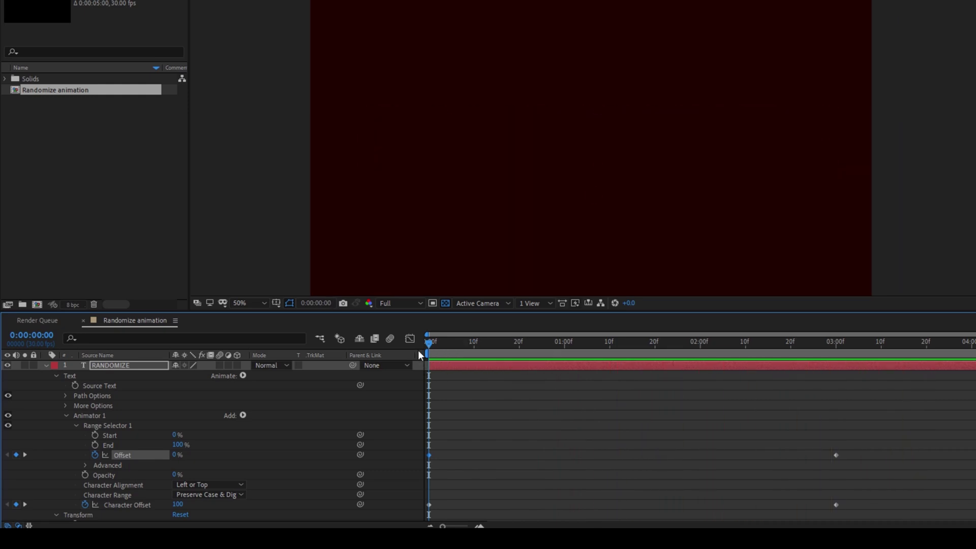
key("space")
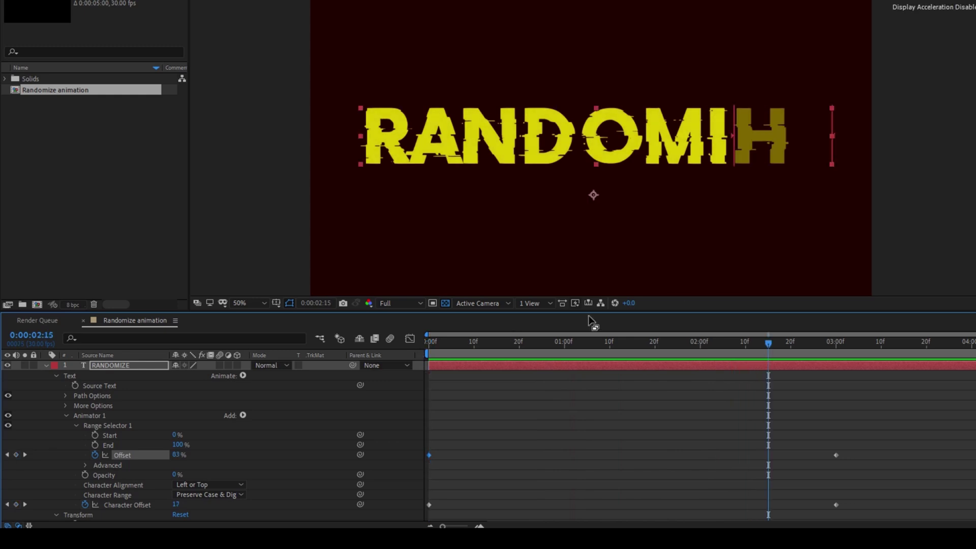
key("space")
key("space")
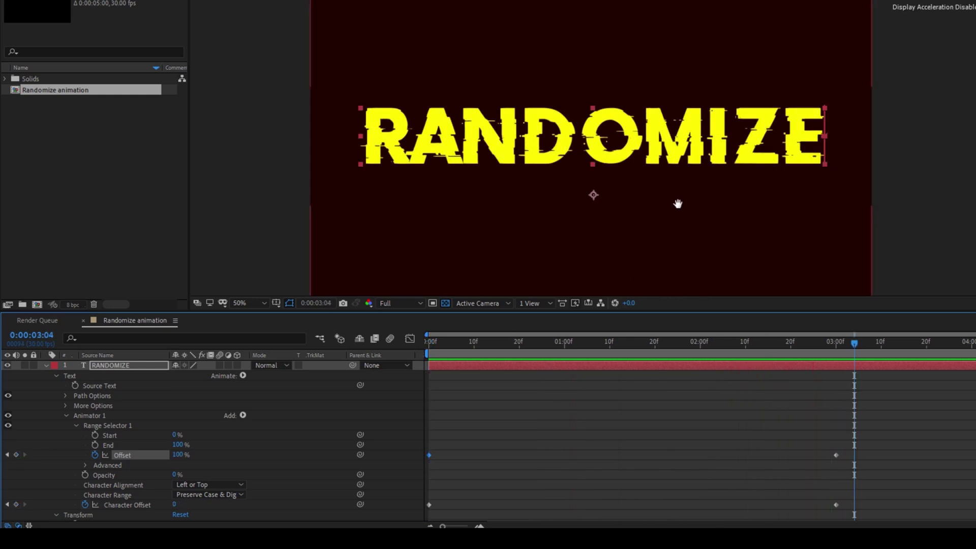
key("space")
key("space")
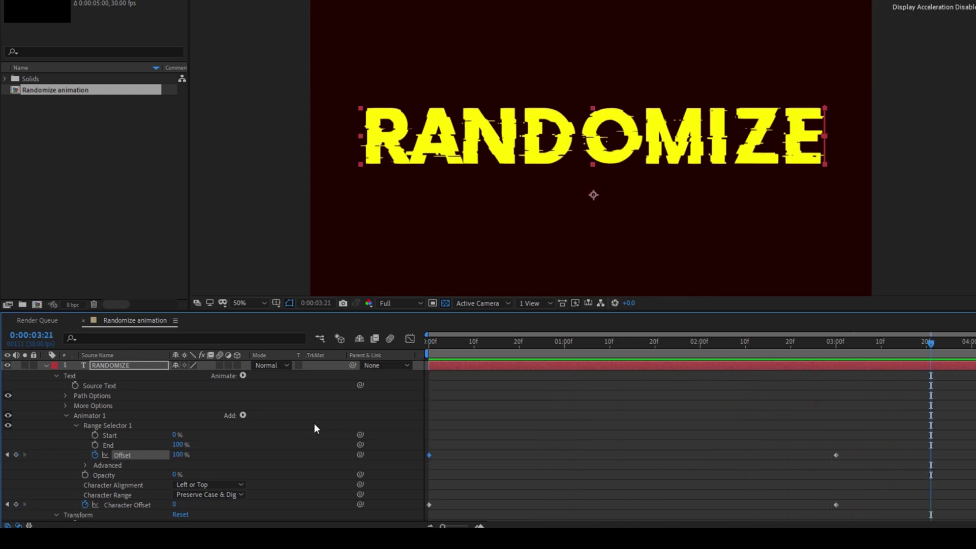
Set Range Selector 1's Advanced Shape to Smooth and switch Randomize Order On.
left_click(84, 464)
scroll(132, 465, "down", 2)
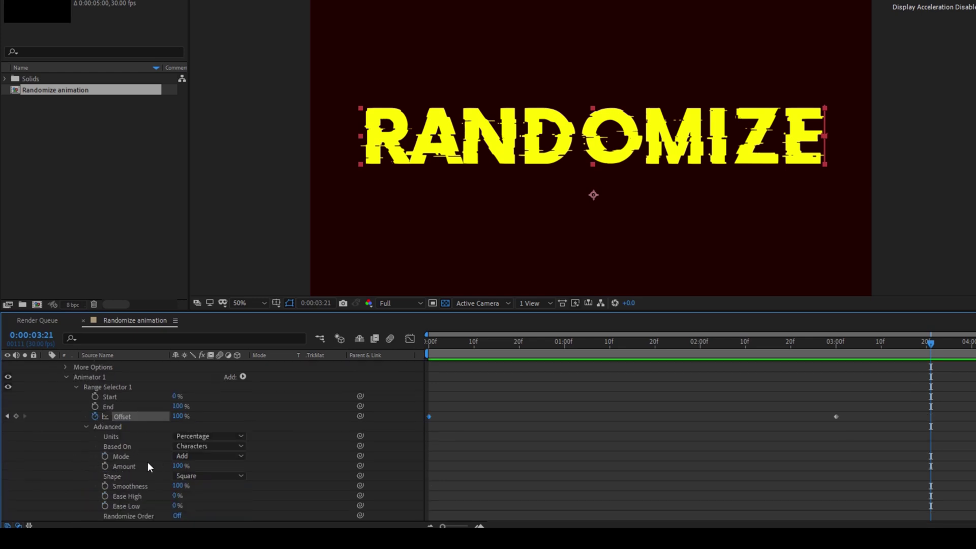
left_click(188, 478)
left_click(201, 464)
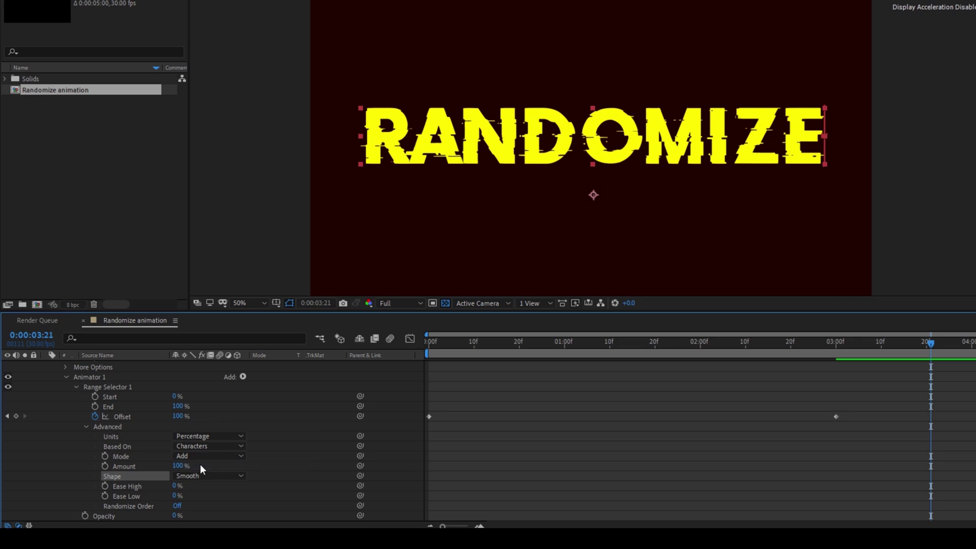
left_click(177, 507)
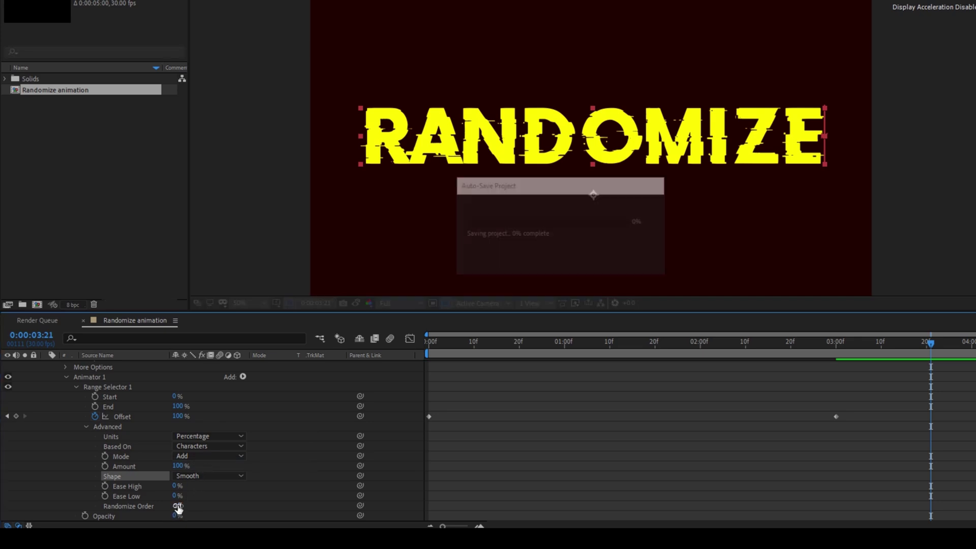
left_click(176, 506)
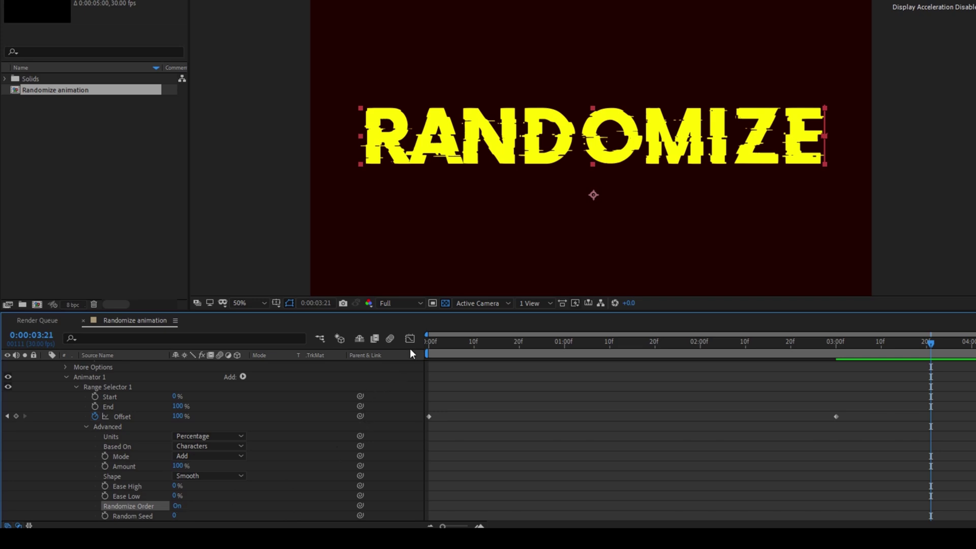
Return to the first frame and preview the random-order fade-in of the letters.
left_click(431, 343)
key("space")
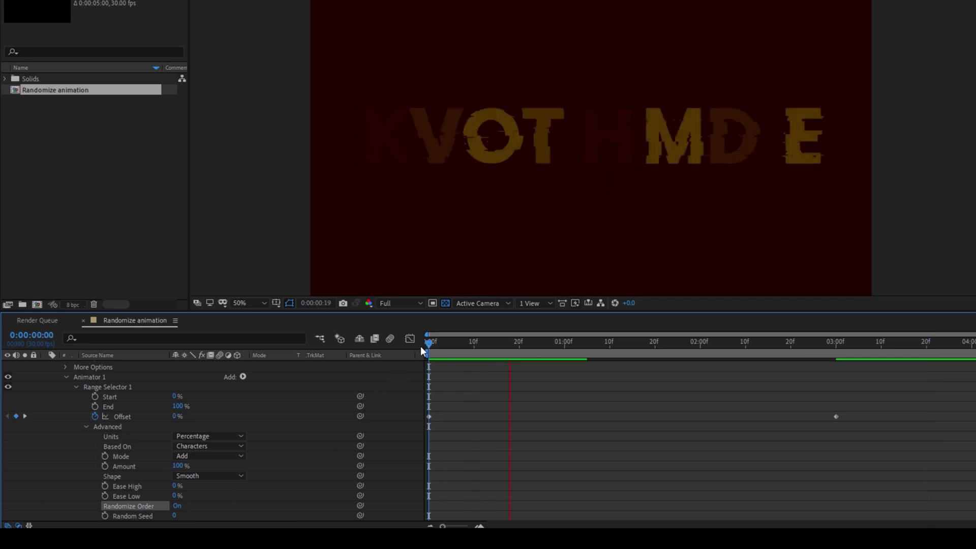